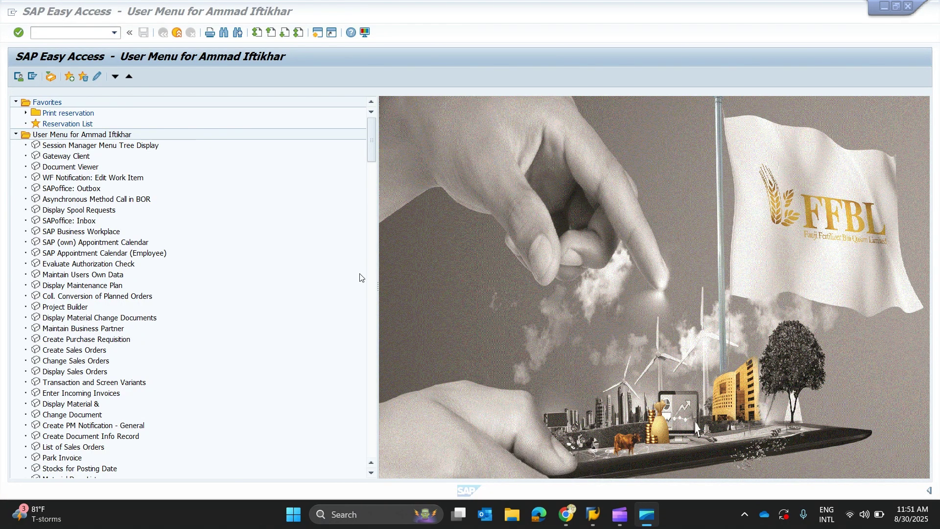
- Switch to the displayed purchase order and examine every column of its item overview, including delivery, storage, requisitioner and purchase requisition data
{"action": "key", "text": "alt+Tab"}
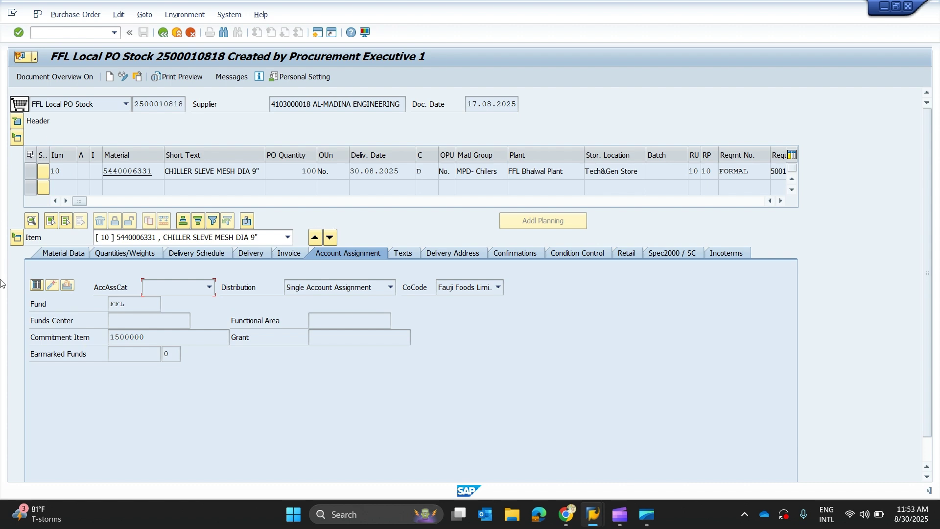
{"action": "left_click_drag", "start_coordinate": [81, 201], "coordinate": [161, 208]}
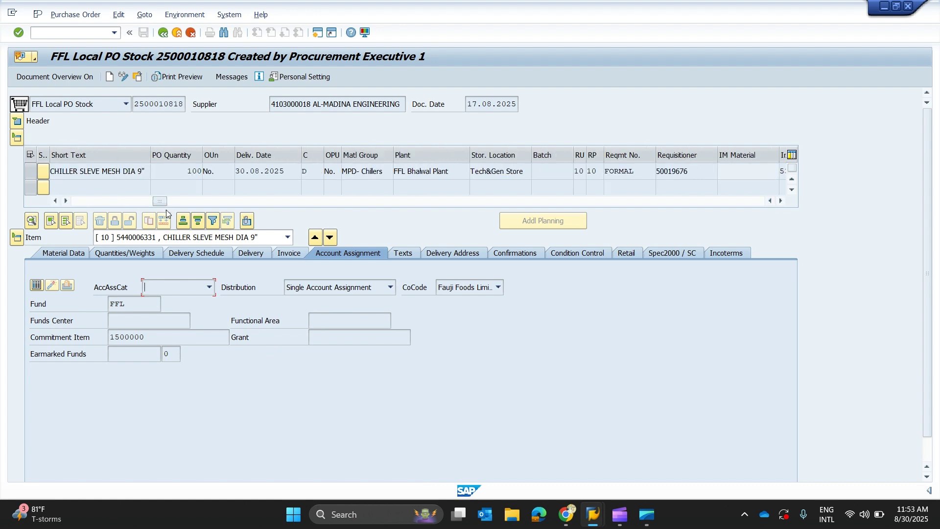
{"action": "left_click_drag", "start_coordinate": [158, 201], "coordinate": [260, 202]}
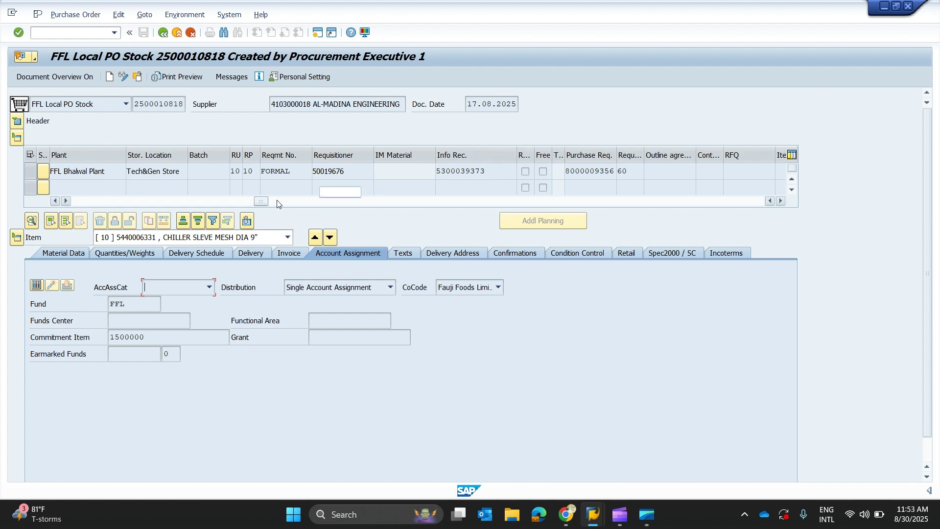
{"action": "left_click_drag", "start_coordinate": [261, 201], "coordinate": [309, 203]}
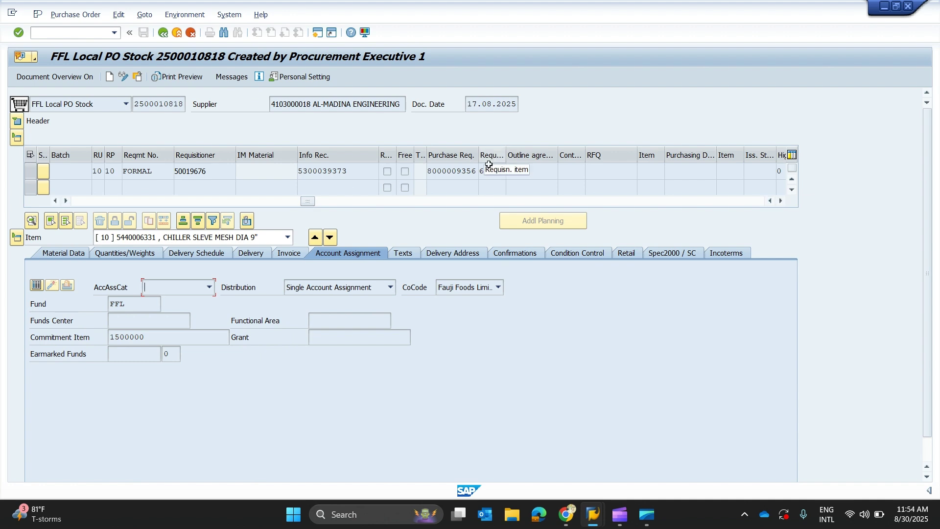
{"action": "left_click_drag", "start_coordinate": [309, 200], "coordinate": [471, 206]}
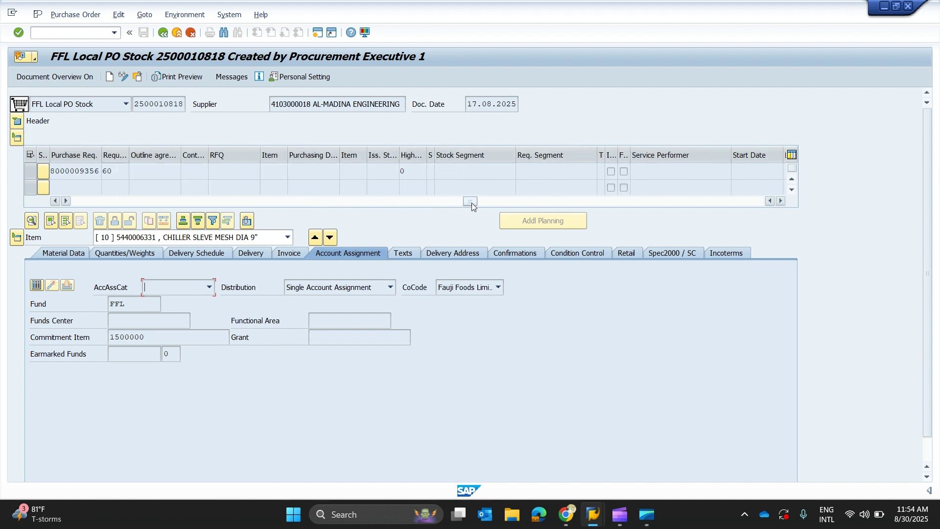
{"action": "left_click", "coordinate": [777, 199]}
{"action": "left_click_drag", "start_coordinate": [753, 200], "coordinate": [66, 195]}
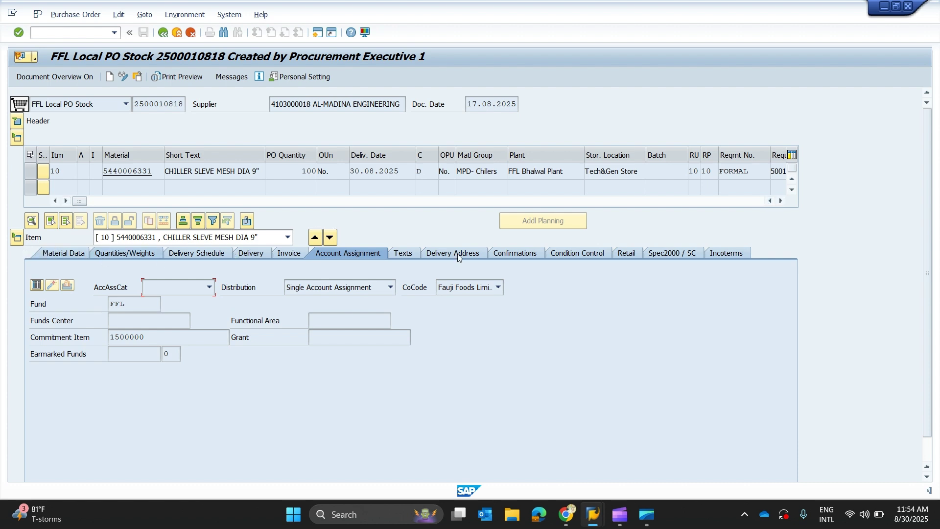
- Review item 10's details, including material data, quantities, delivery schedule, delivery, account assignment, texts, delivery address and incoterms
{"action": "left_click", "coordinate": [67, 255]}
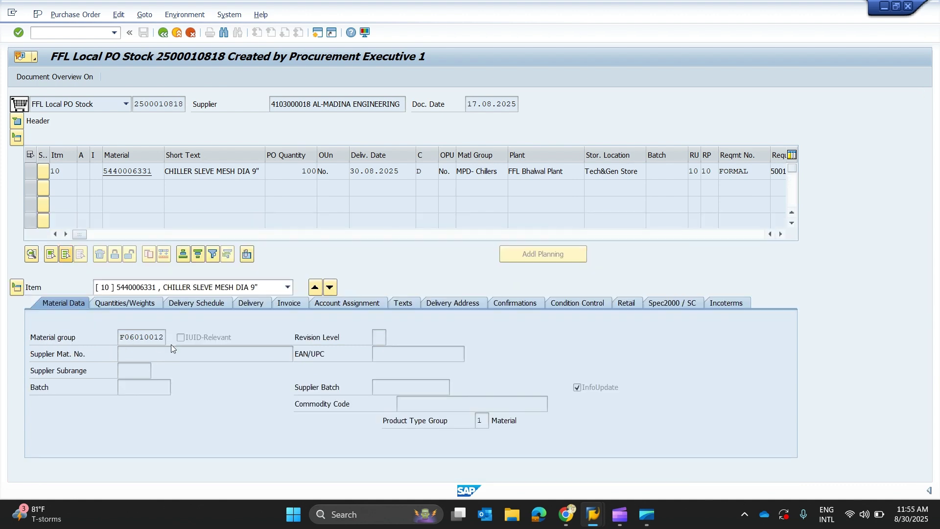
{"action": "left_click", "coordinate": [129, 304]}
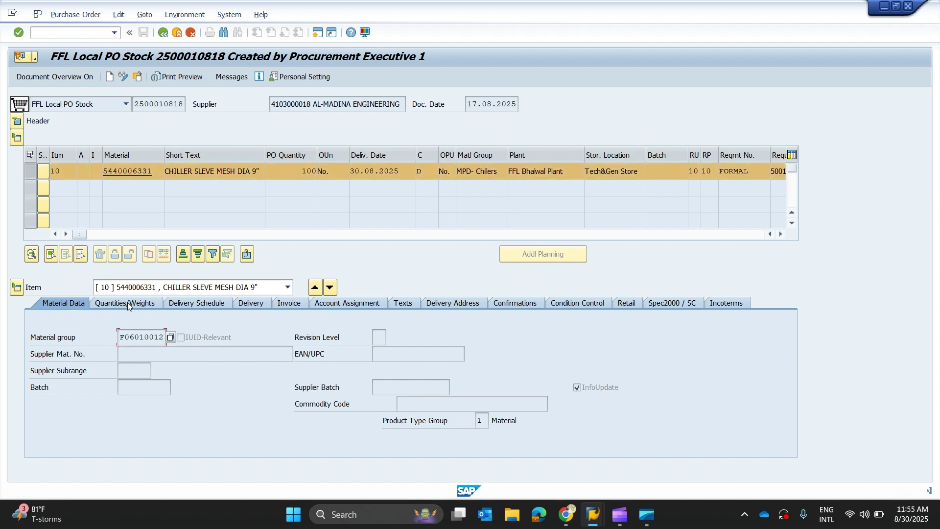
{"action": "left_click", "coordinate": [130, 302]}
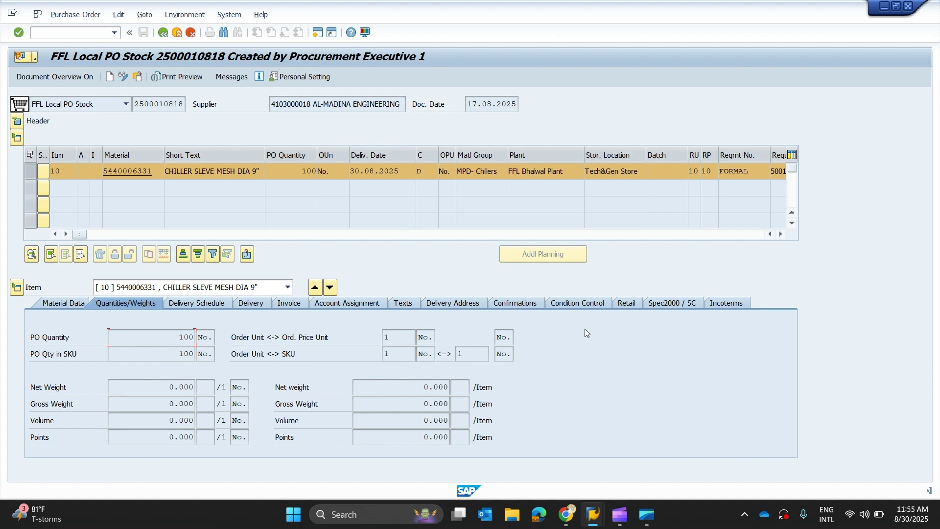
{"action": "left_click", "coordinate": [209, 304]}
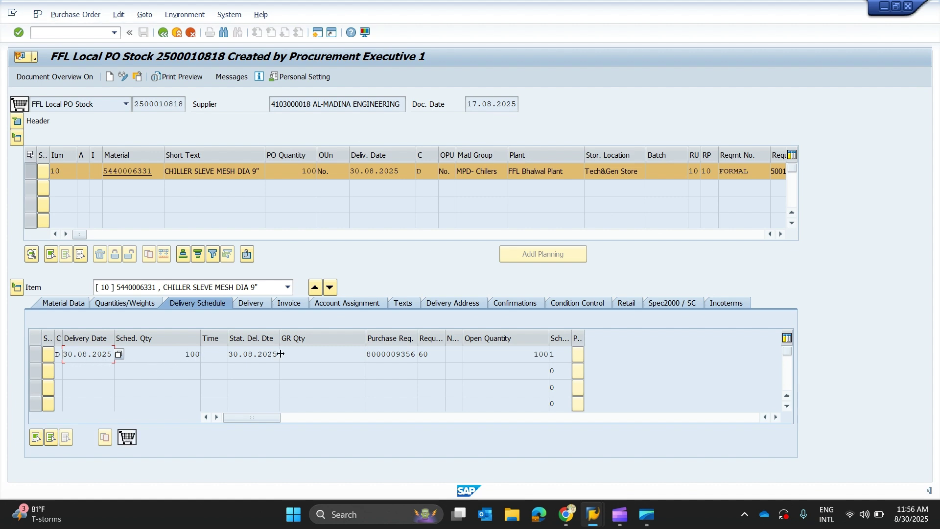
{"action": "left_click", "coordinate": [290, 305]}
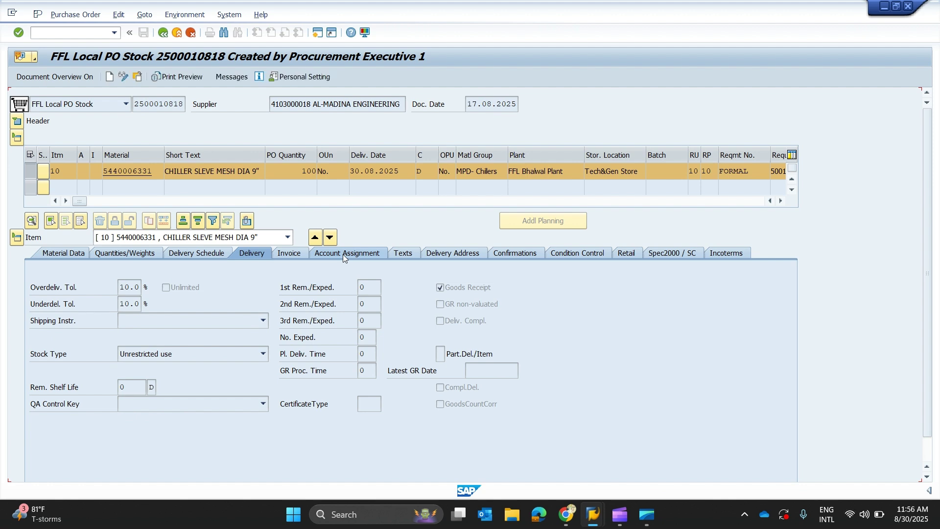
{"action": "left_click", "coordinate": [343, 254]}
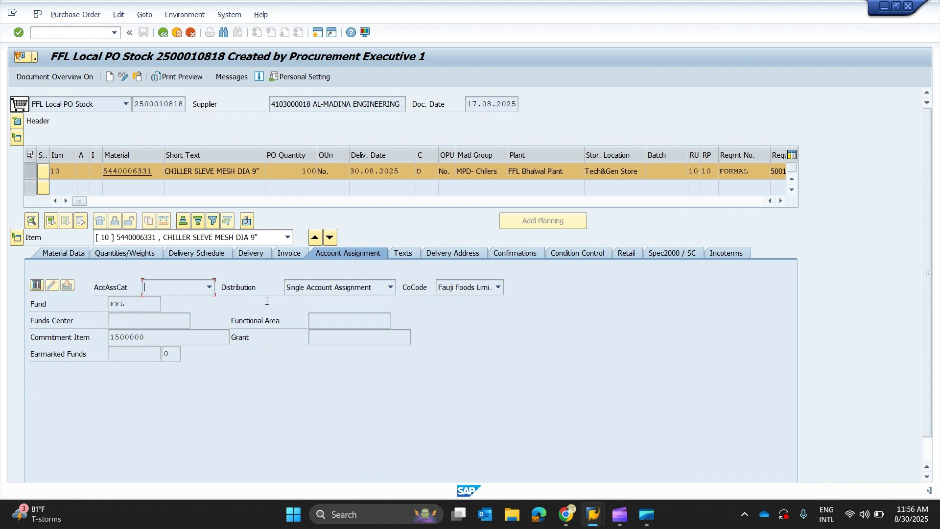
{"action": "left_click", "coordinate": [404, 251]}
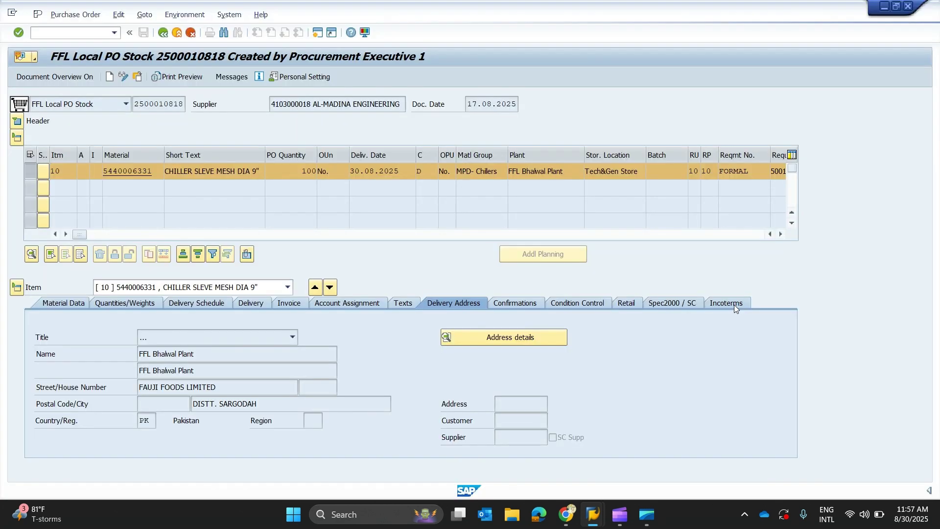
{"action": "left_click", "coordinate": [731, 305]}
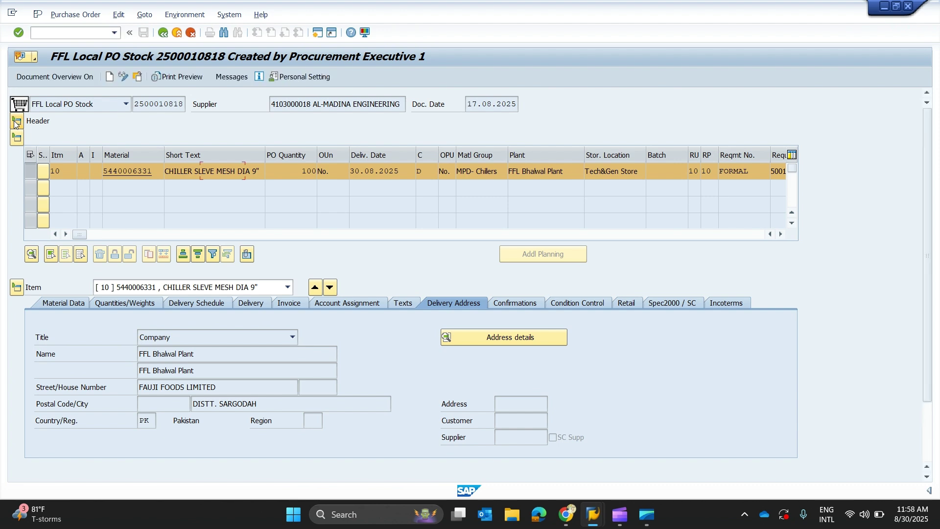
- Expand the purchase order header and review its header texts and release strategy
{"action": "left_click", "coordinate": [16, 122]}
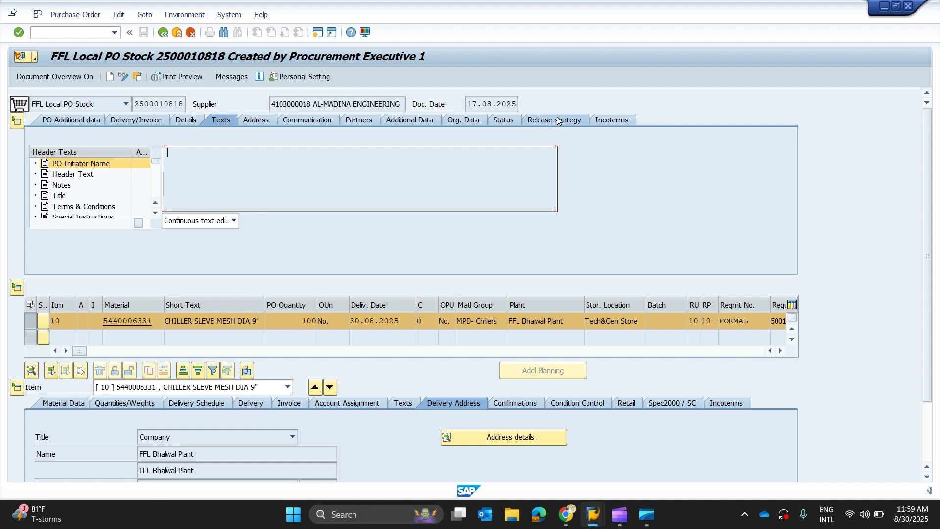
{"action": "key", "text": "Tab"}
{"action": "left_click", "coordinate": [557, 123]}
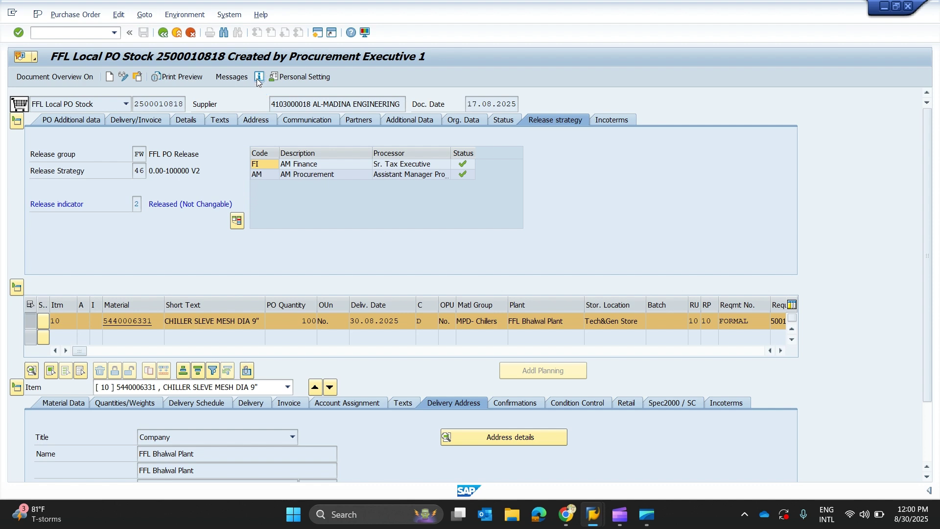
- Display the purchase order help text and turn on the document overview
{"action": "left_click", "coordinate": [219, 78]}
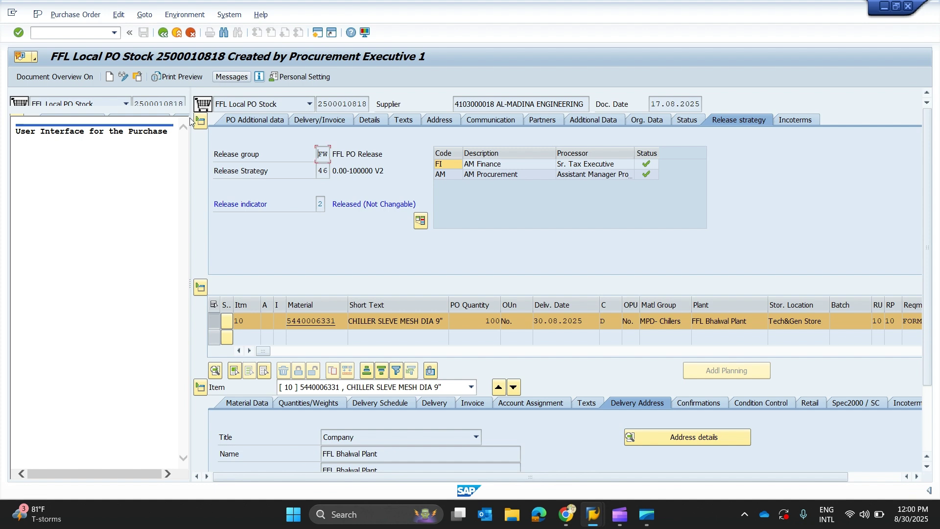
{"action": "left_click", "coordinate": [59, 78]}
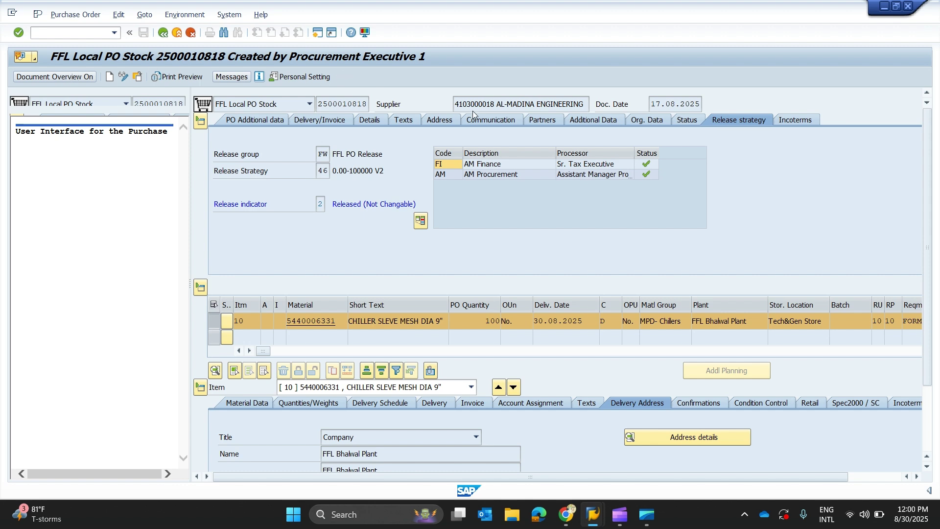
- View the purchase order's attachment list, then close the list and the help text
{"action": "left_click", "coordinate": [35, 61]}
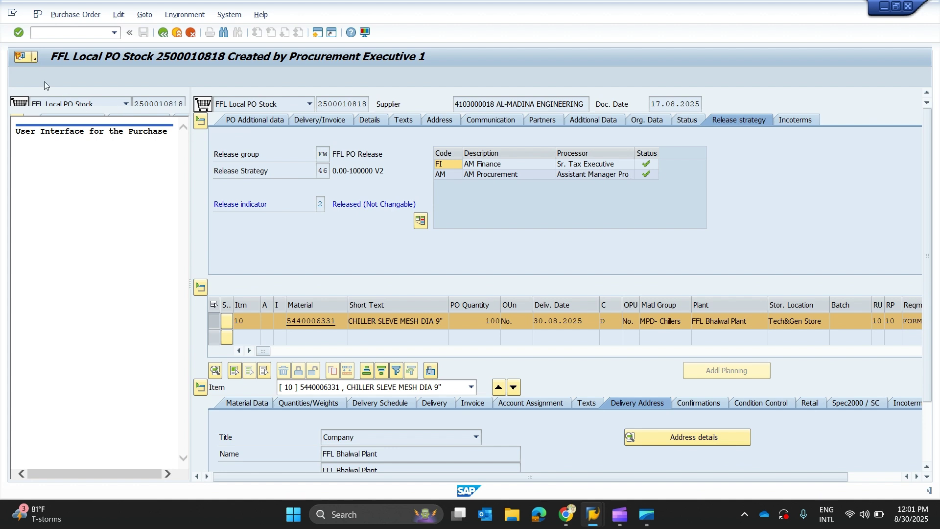
{"action": "left_click", "coordinate": [34, 60]}
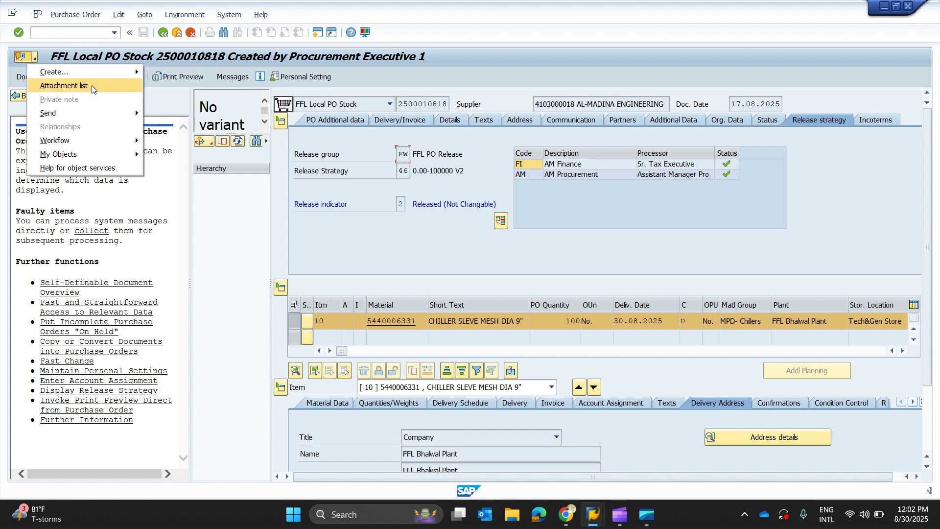
{"action": "left_click", "coordinate": [92, 85]}
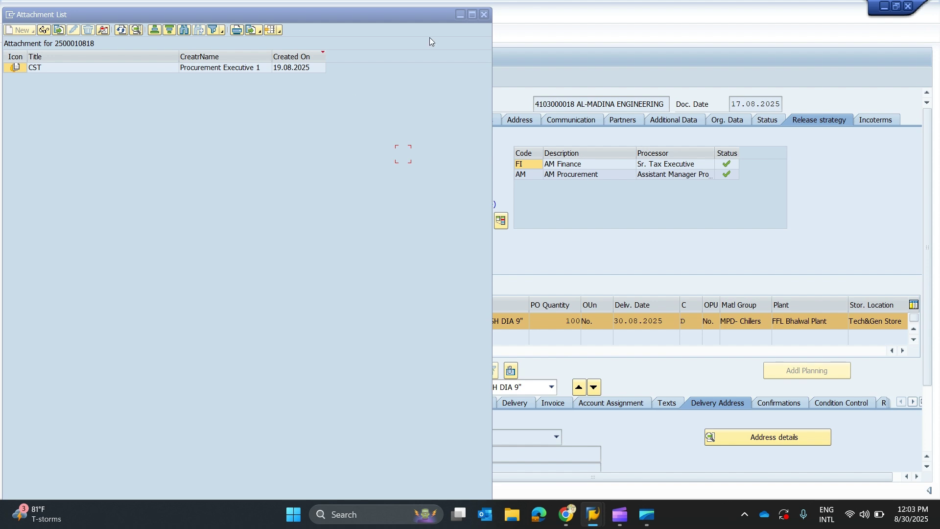
{"action": "left_click", "coordinate": [484, 15]}
{"action": "left_click", "coordinate": [484, 15]}
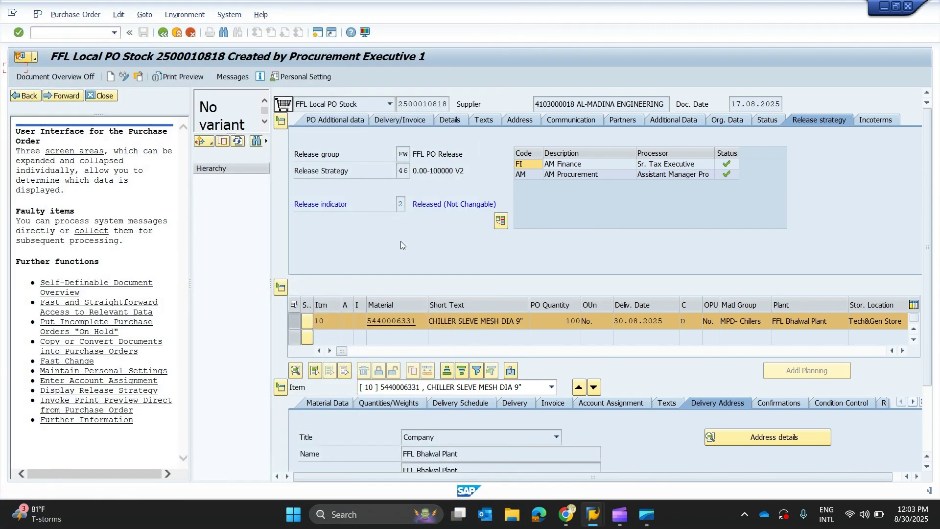
{"action": "left_click", "coordinate": [103, 96]}
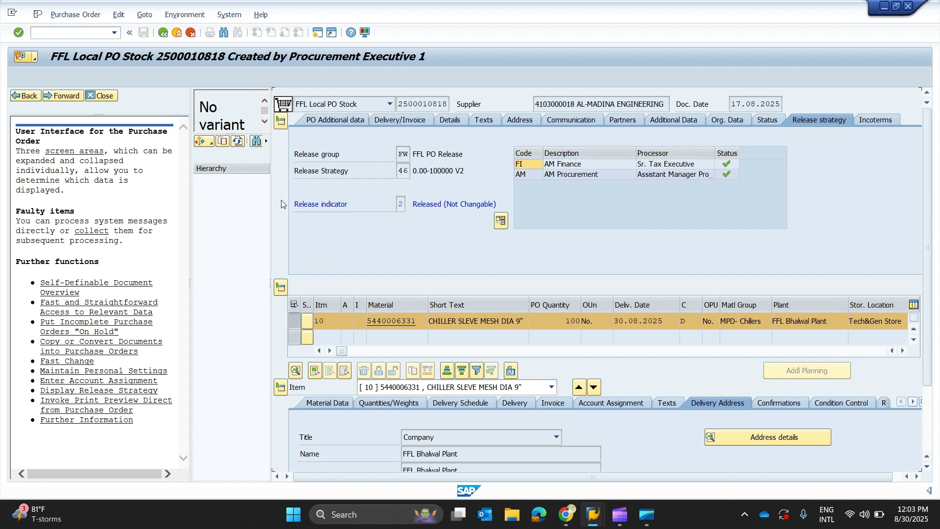
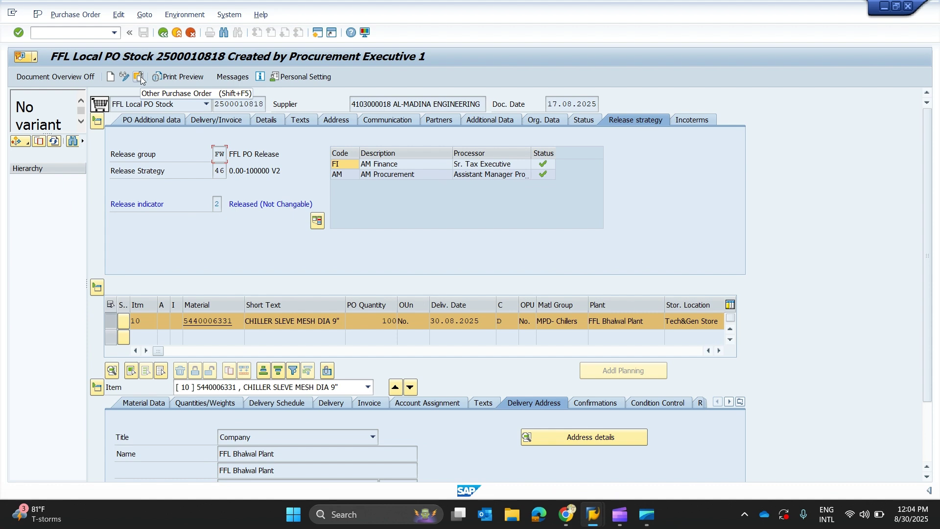
- Open the Tetra Pak Pakistan Ltd order by entering its purchase order number in the document selection
{"action": "left_click", "coordinate": [139, 77]}
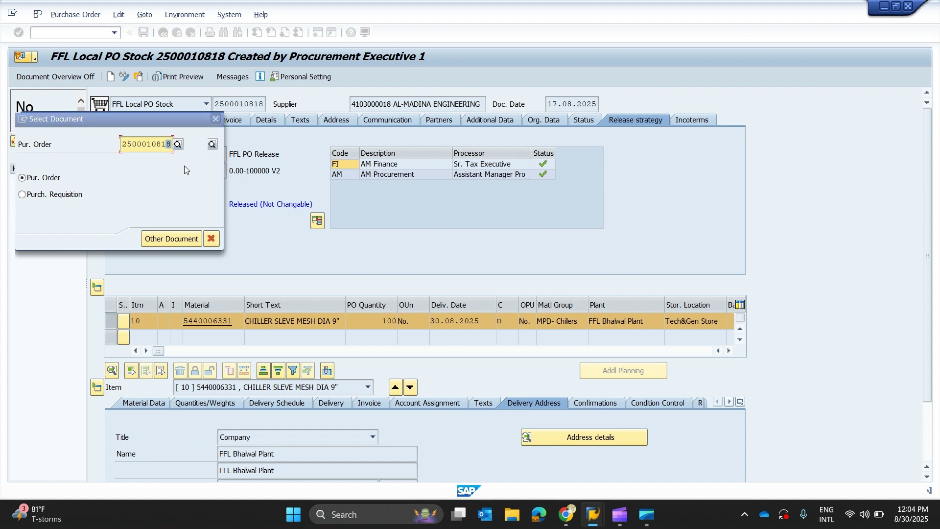
{"action": "type", "text": "7"}
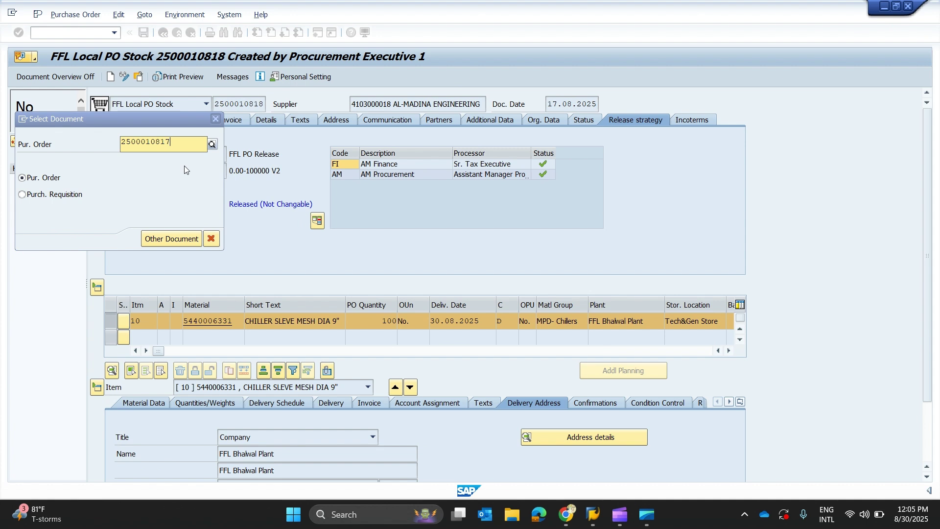
{"action": "key", "text": "BackSpace"}
{"action": "type", "text": "8"}
{"action": "key", "text": "Return"}
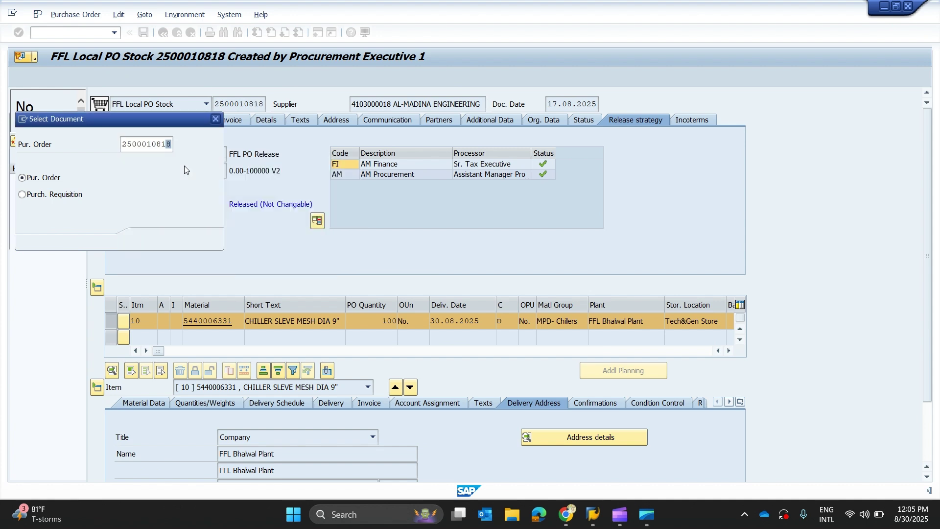
{"action": "key", "text": "Return"}
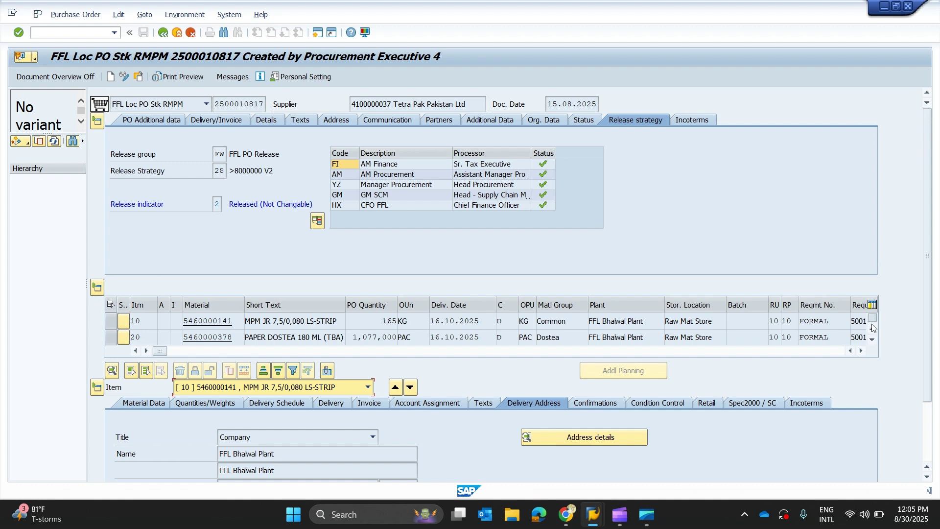
- Examine the order's materials, quantities and delivery dates in the item overview from item 10 through item 80
{"action": "left_click", "coordinate": [873, 340]}
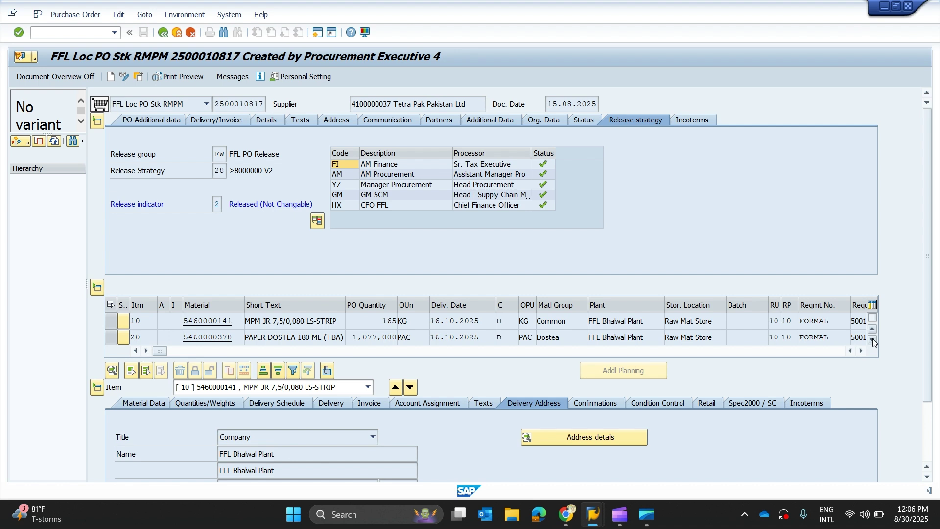
{"action": "left_click", "coordinate": [873, 340]}
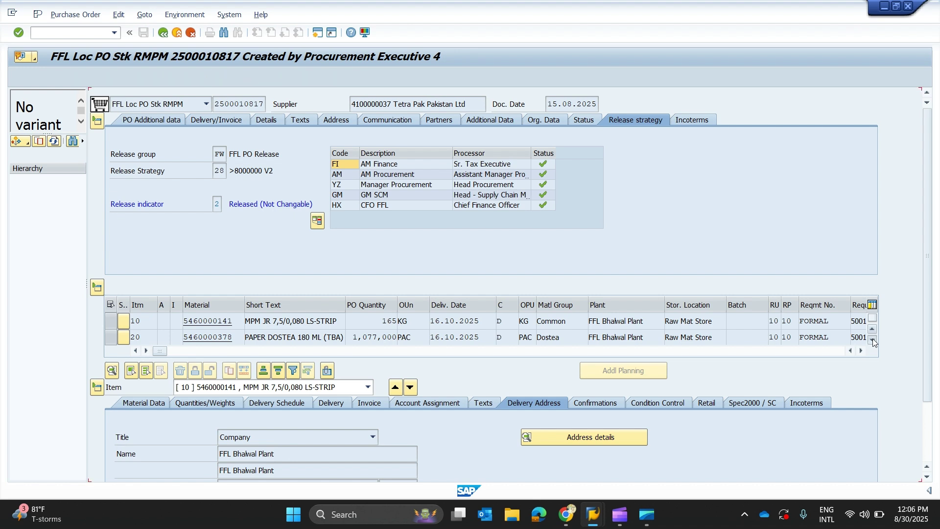
{"action": "left_click", "coordinate": [872, 340]}
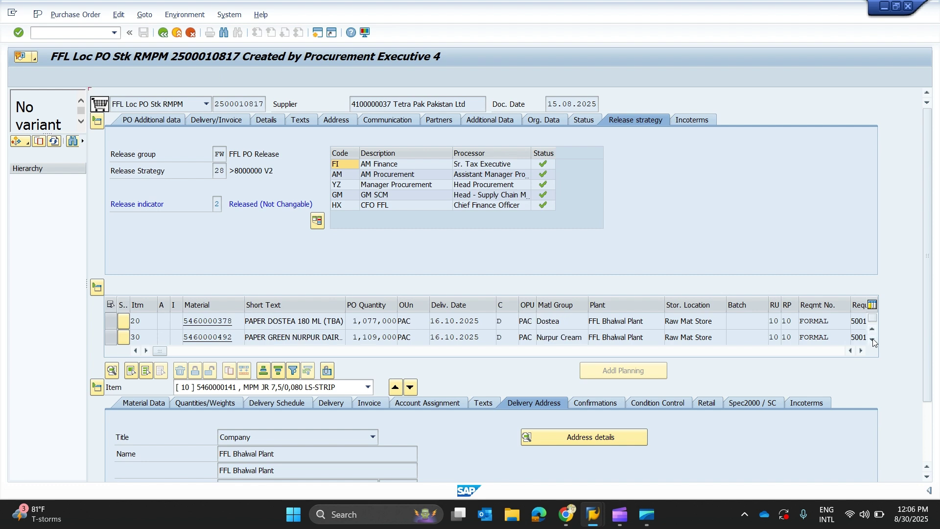
{"action": "left_click", "coordinate": [872, 339]}
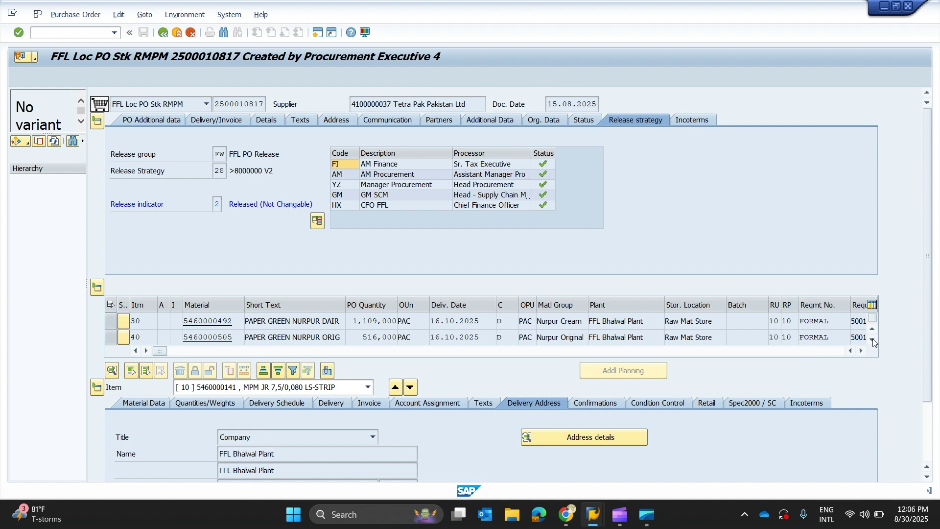
{"action": "left_click", "coordinate": [873, 340]}
{"action": "left_click", "coordinate": [873, 340]}
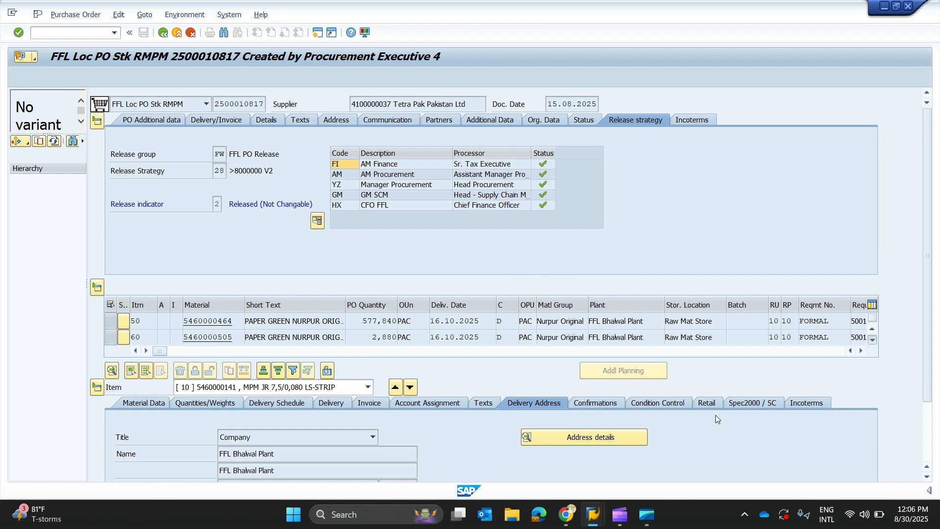
{"action": "scroll", "coordinate": [715, 419], "scroll_direction": "down", "scroll_amount": 1}
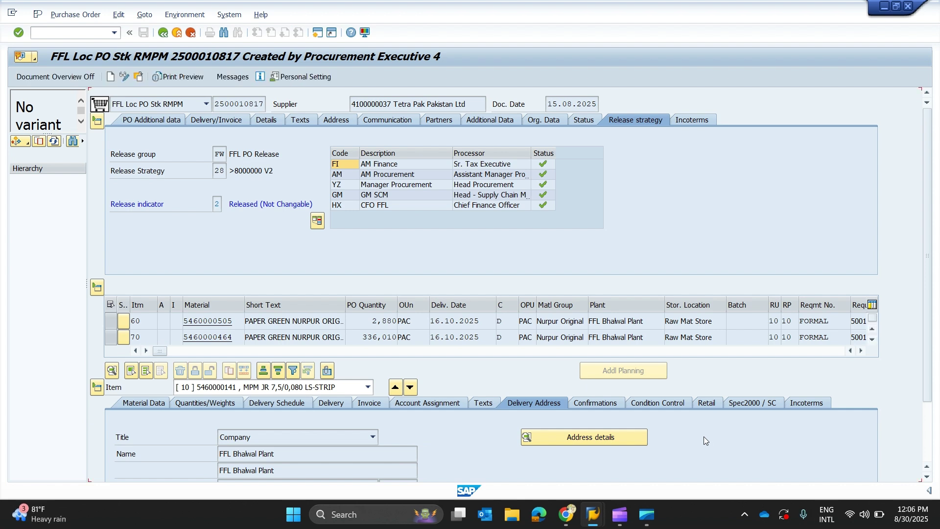
{"action": "scroll", "coordinate": [703, 436], "scroll_direction": "down", "scroll_amount": 1}
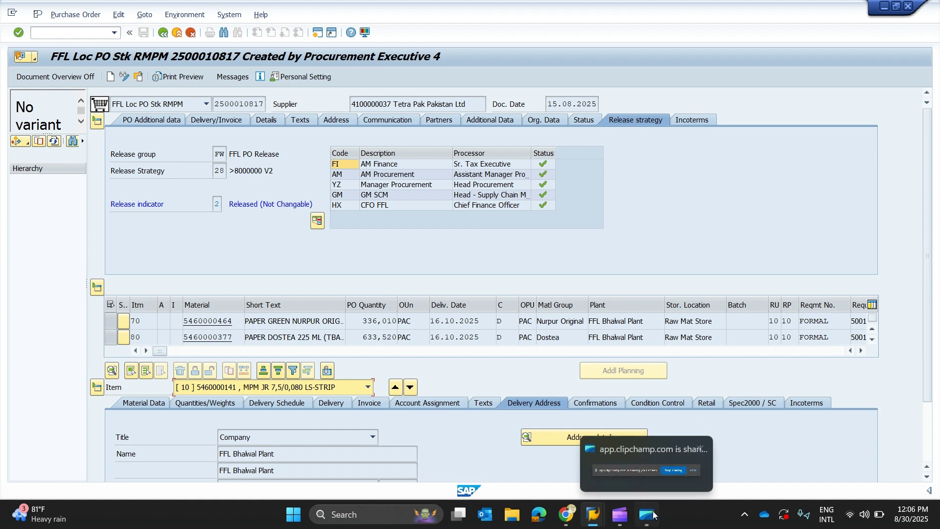
{"action": "left_click", "coordinate": [646, 468]}
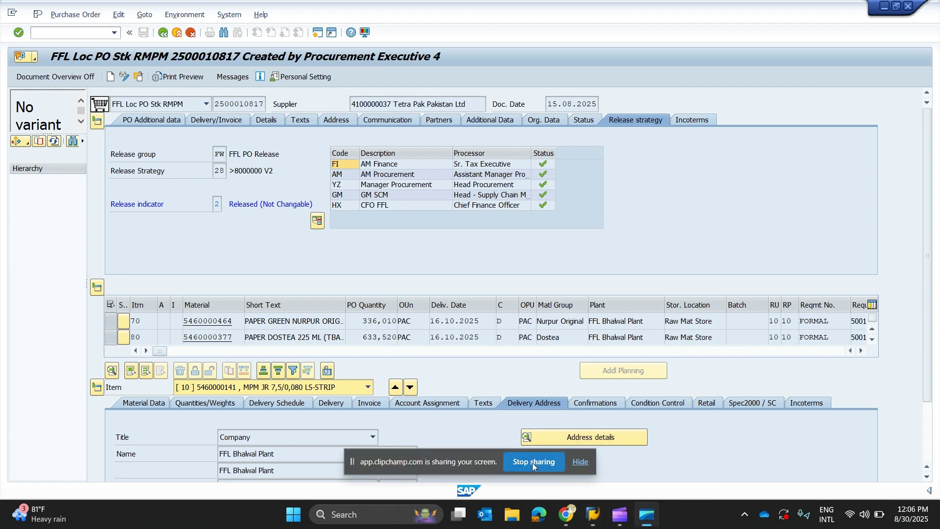